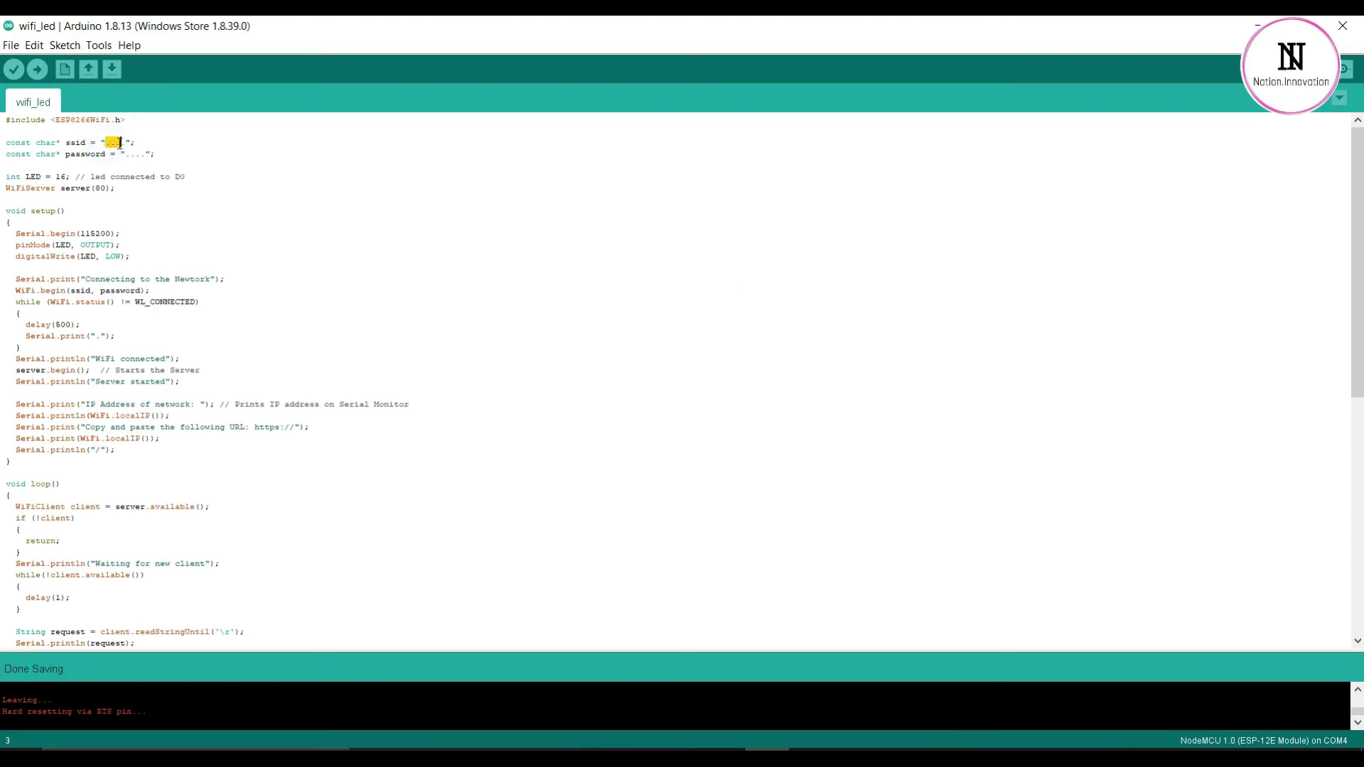
Step: Select the placeholder ssid network name in the wifi_led sketch to replace it with the WiFi credentials
{"action": "left_click_drag", "start_coordinate": [104, 142], "coordinate": [145, 154]}
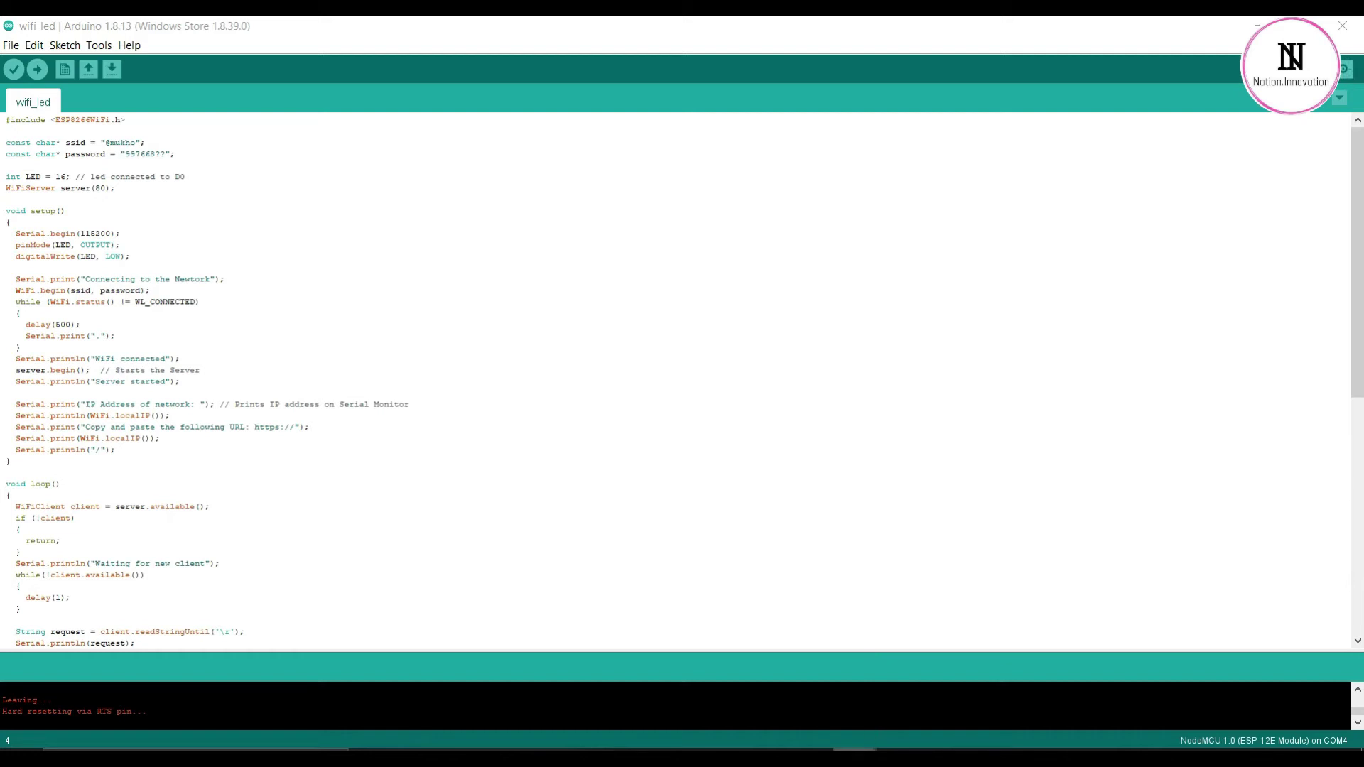
{"action": "left_click", "coordinate": [1227, 139]}
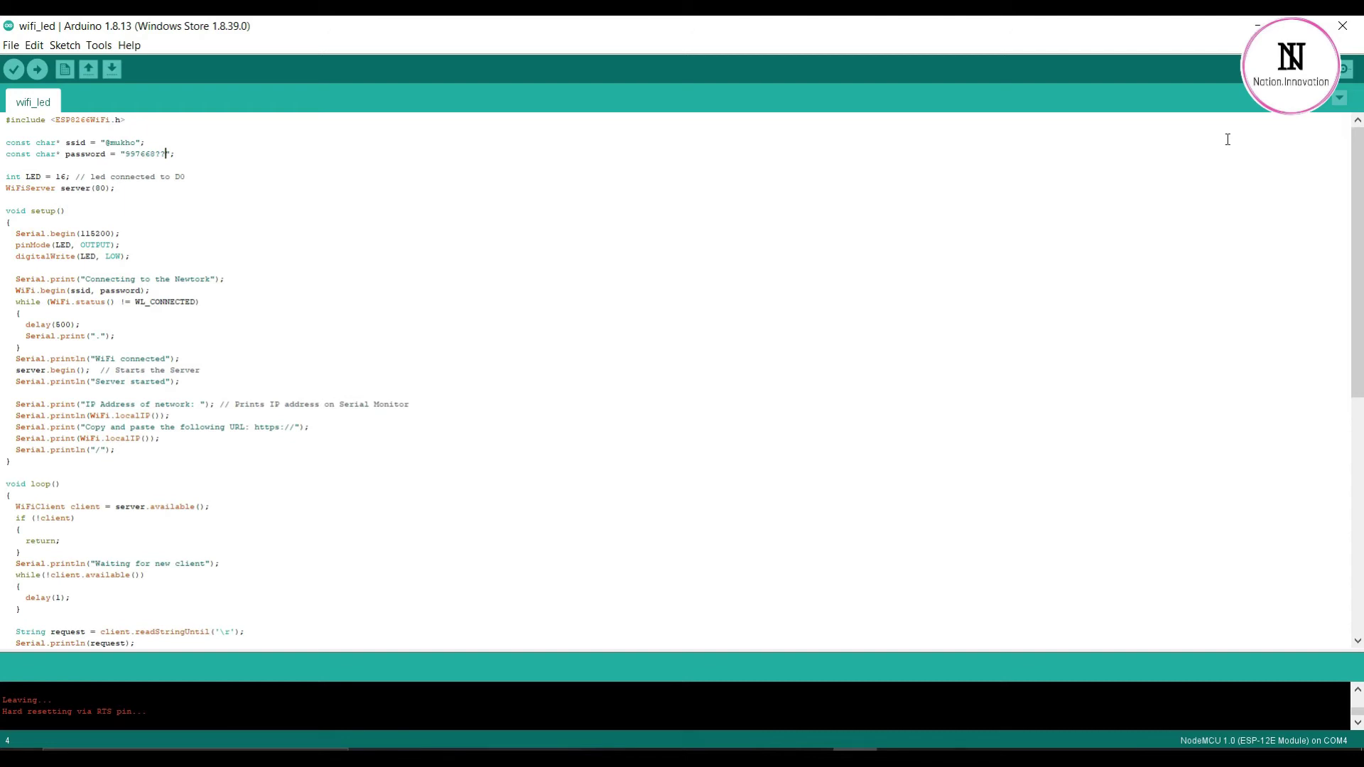
Step: Open the serial monitor to watch the NodeMCU's output on COM4
{"action": "left_click", "coordinate": [1346, 69]}
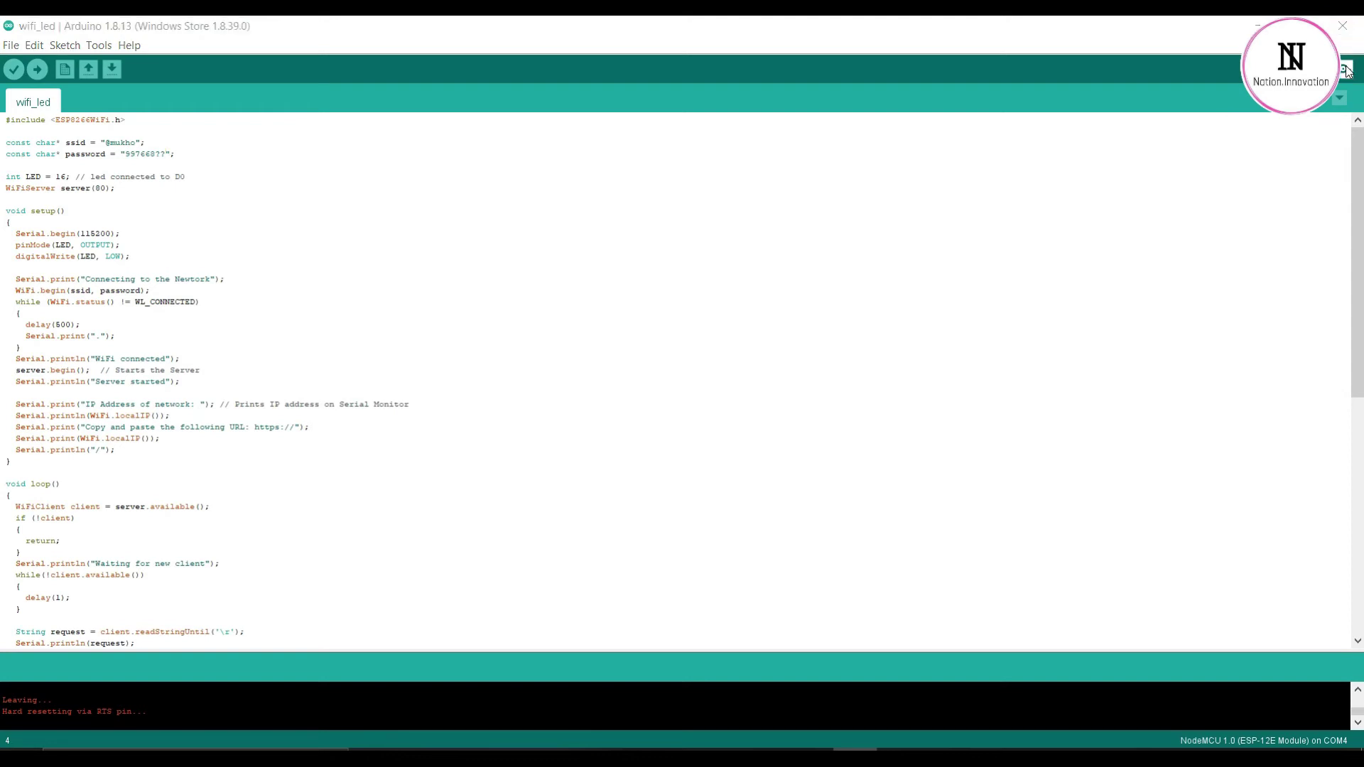